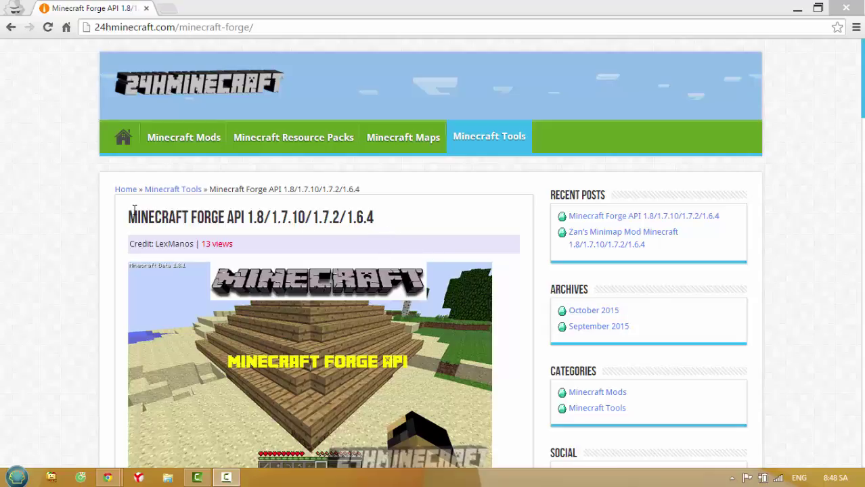
- Examine the Minecraft Forge API article's title, web address and section on the significance of using Forge
mouse_move(134, 210)
left_mouse_down()
mouse_move(206, 215)
mouse_move(119, 210)
left_mouse_up()
left_click(243, 216)
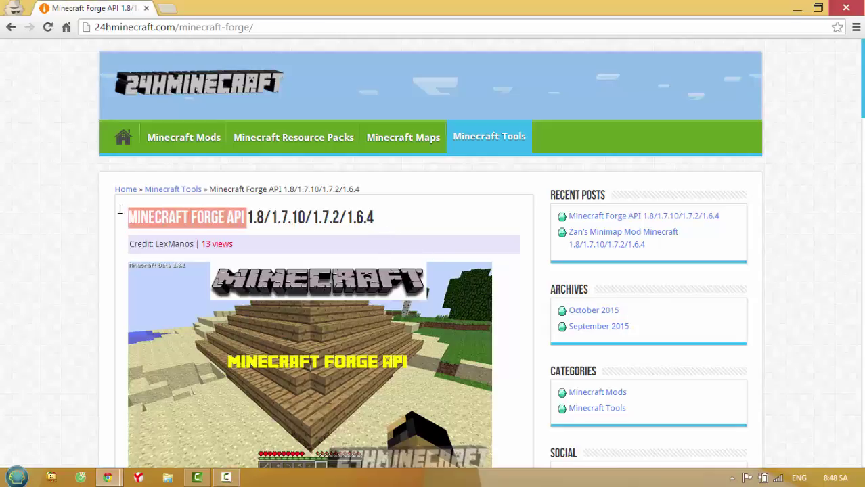
left_click(176, 216)
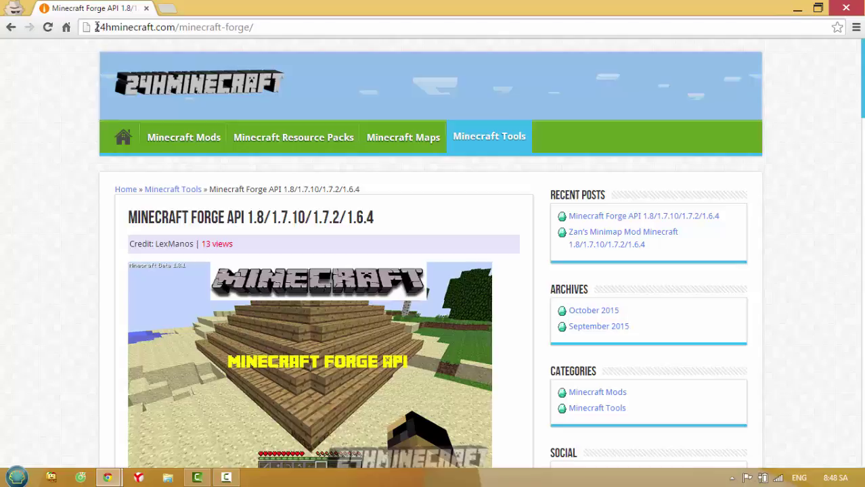
left_click_drag(96, 27, 267, 29)
left_click(55, 156)
scroll(59, 151, "down", 3)
scroll(145, 197, "down", 2)
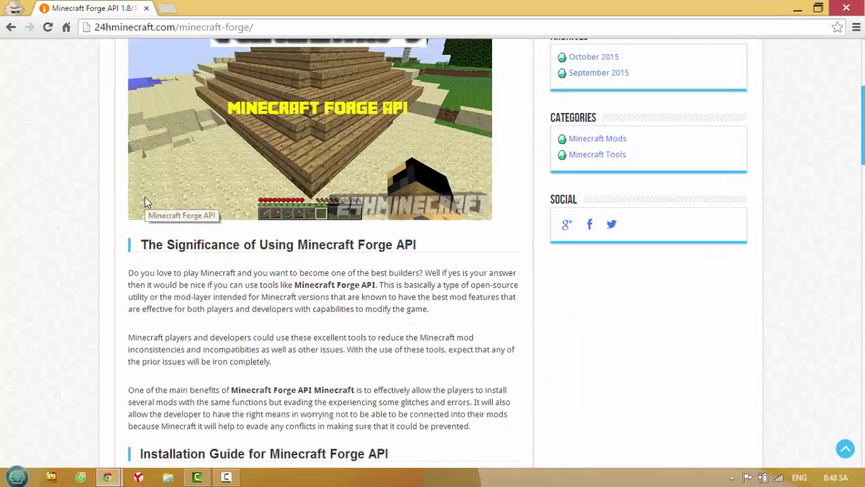
scroll(145, 197, "down", 3)
left_click_drag(143, 76, 406, 76)
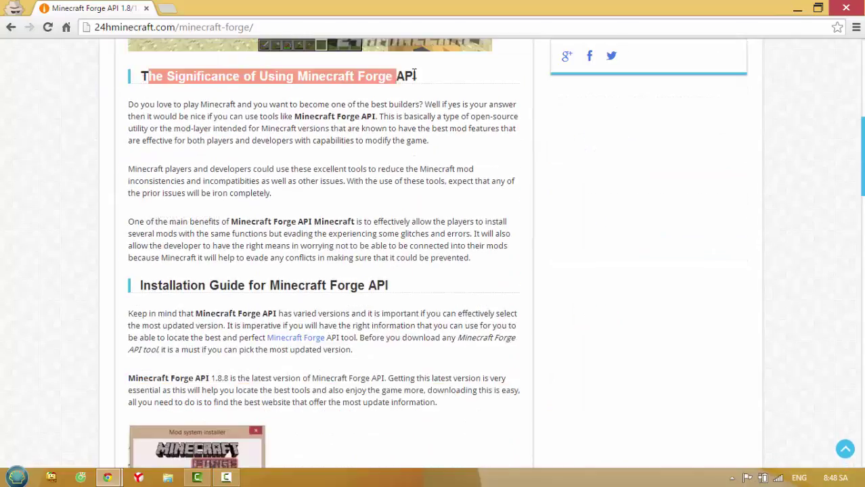
left_click(354, 127)
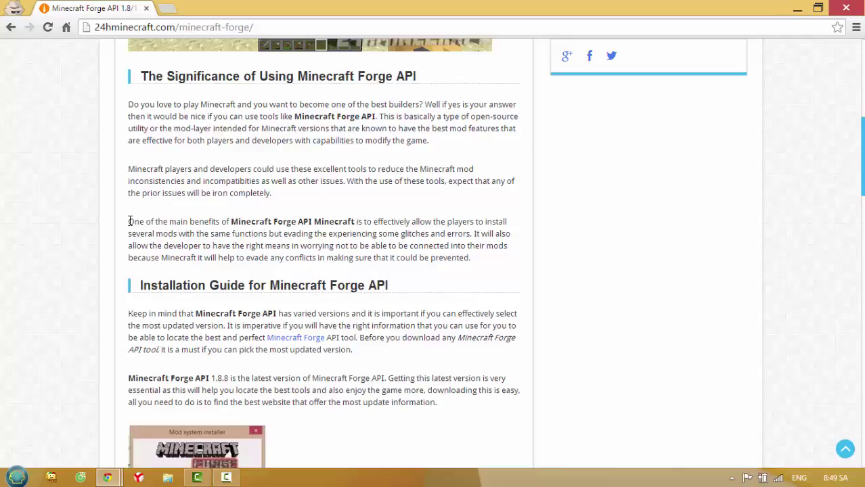
left_click_drag(128, 221, 471, 235)
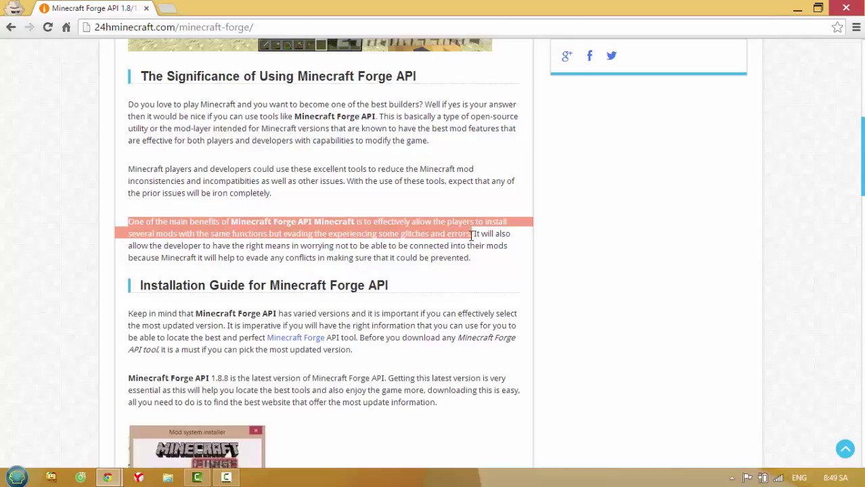
left_click(312, 245)
- Read the article's installation guide and the numbered instructions on how to install Minecraft Forge API
scroll(124, 246, "down", 2)
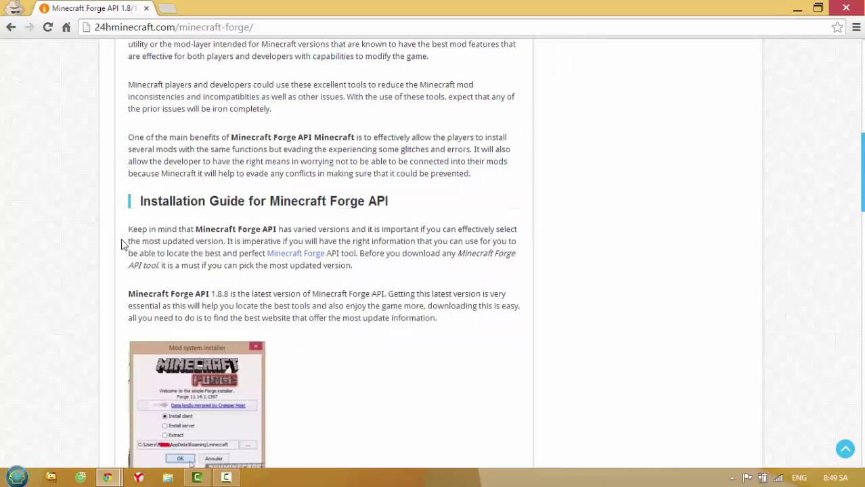
scroll(124, 246, "down", 2)
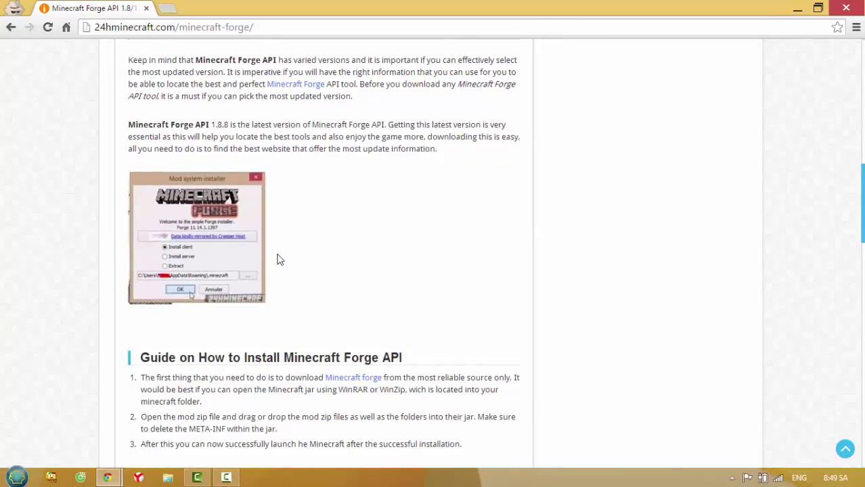
scroll(283, 245, "down", 2)
scroll(283, 246, "down", 1)
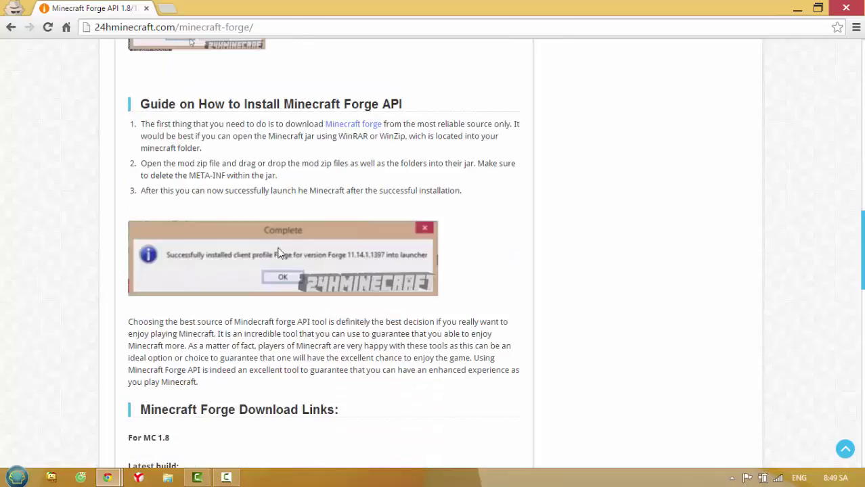
left_click_drag(195, 125, 278, 126)
left_click(279, 126)
left_click_drag(189, 165, 256, 166)
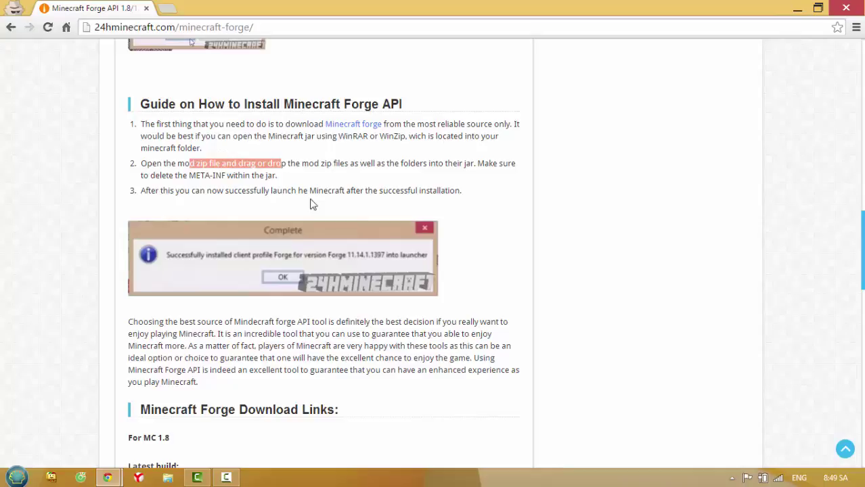
left_click(404, 205)
- Examine the Minecraft Forge download links offered for each Minecraft version, including MC 1.8 and MC 1.7.10
scroll(409, 216, "down", 9)
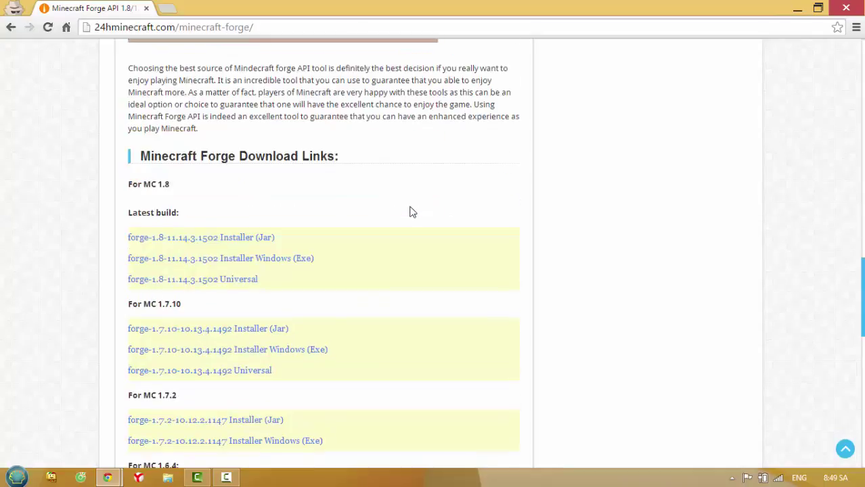
scroll(340, 209, "up", 5)
left_click_drag(124, 187, 197, 184)
left_click_drag(153, 213, 179, 213)
left_click(150, 300)
left_click_drag(151, 299, 221, 302)
scroll(271, 291, "down", 3)
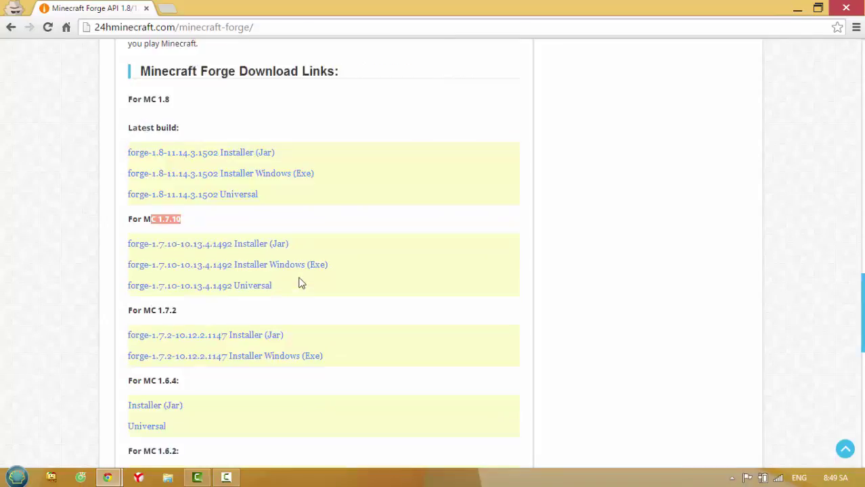
scroll(181, 228, "down", 3)
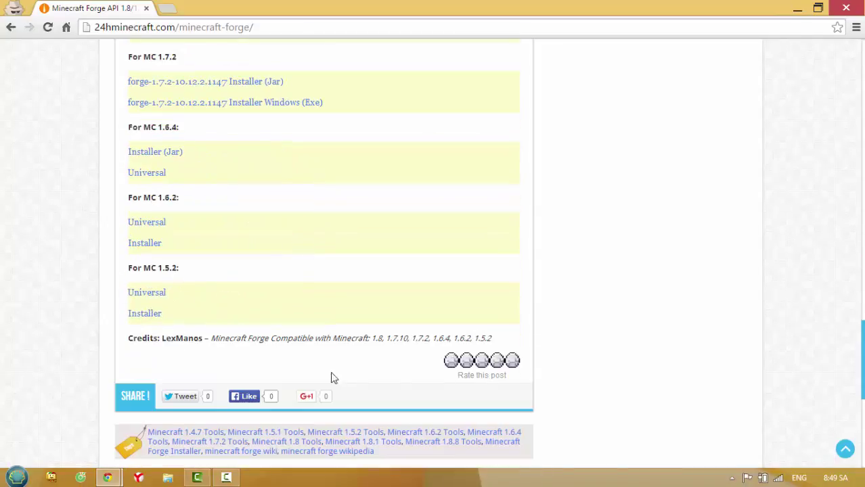
- Rate the Minecraft Forge API post five out of five diamonds
left_click(513, 362)
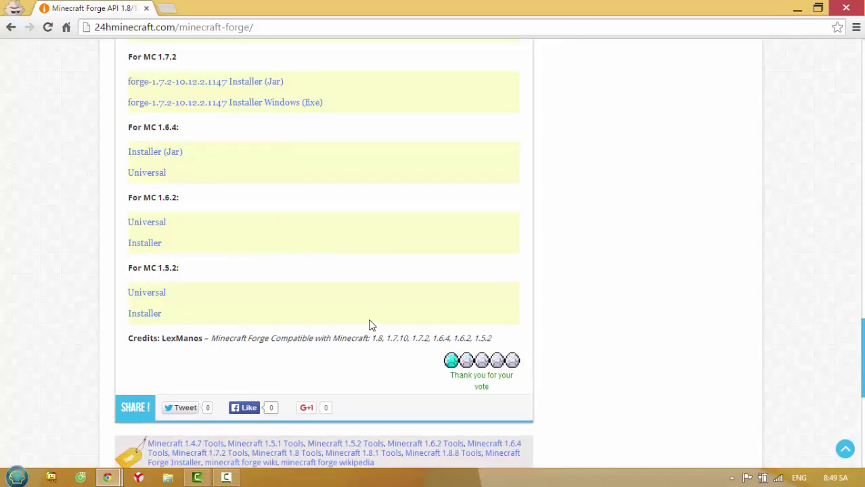
scroll(374, 319, "down", 5)
scroll(388, 290, "up", 20)
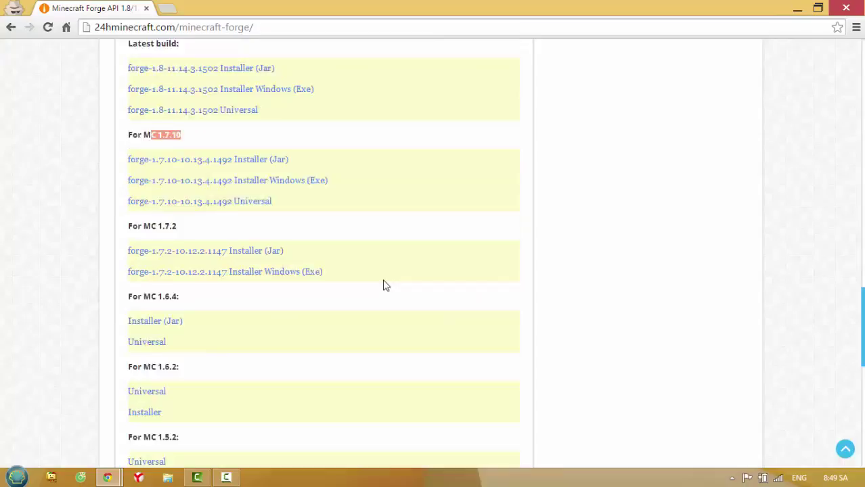
scroll(371, 278, "up", 5)
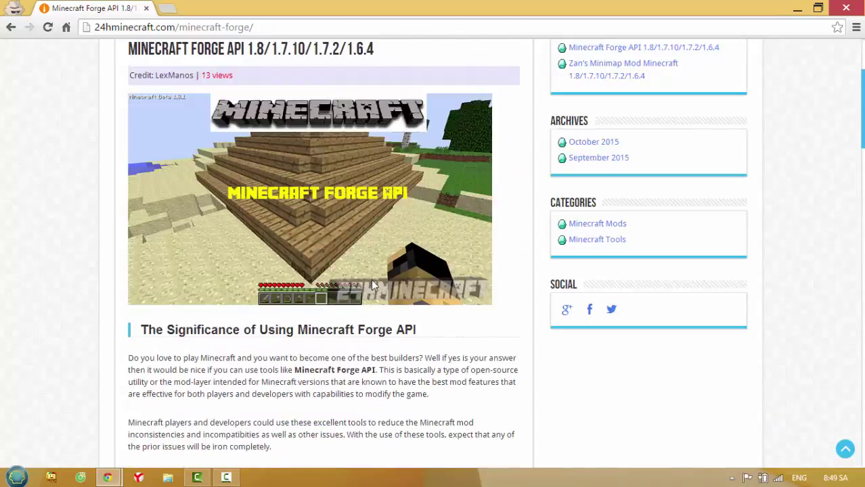
scroll(292, 245, "down", 7)
scroll(267, 290, "down", 11)
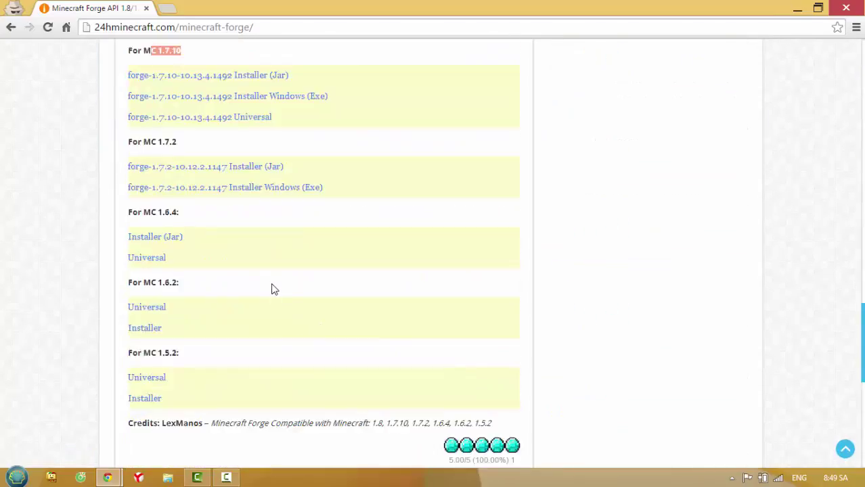
- Download the forge-1.8-11.14.3.1502 Installer (Jar) from the MC 1.8 latest build links
scroll(276, 286, "up", 5)
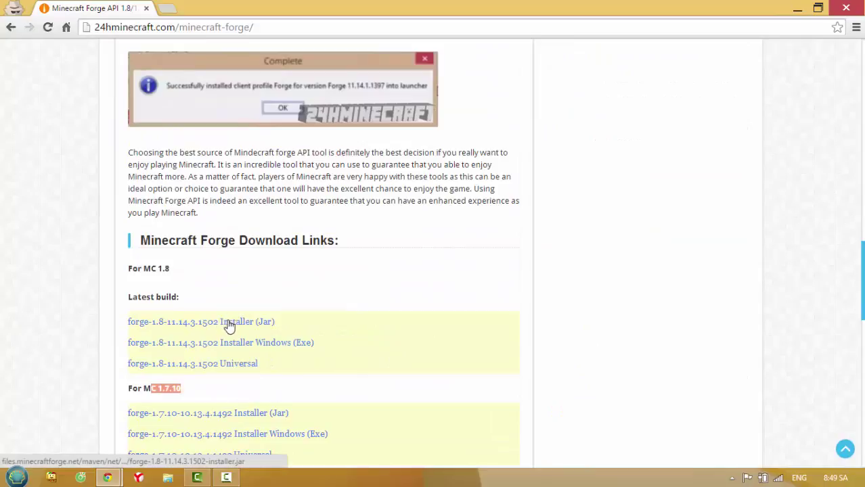
left_click(256, 280)
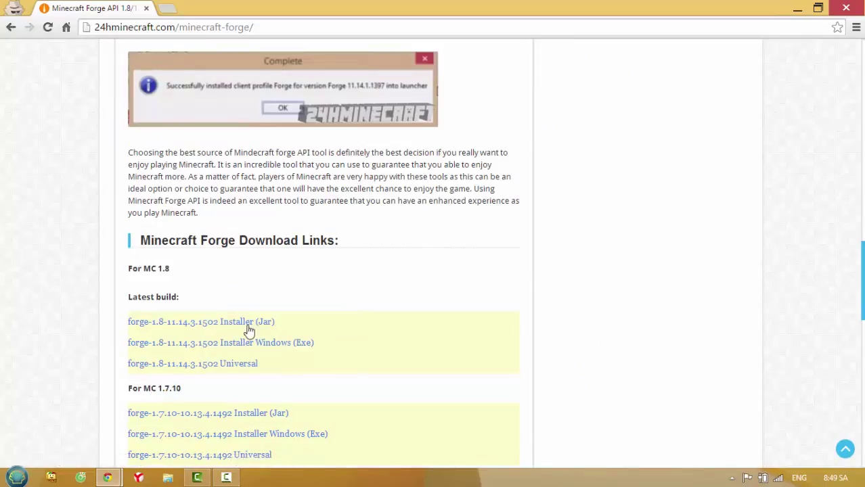
left_click_drag(273, 324, 128, 323)
left_click(238, 288)
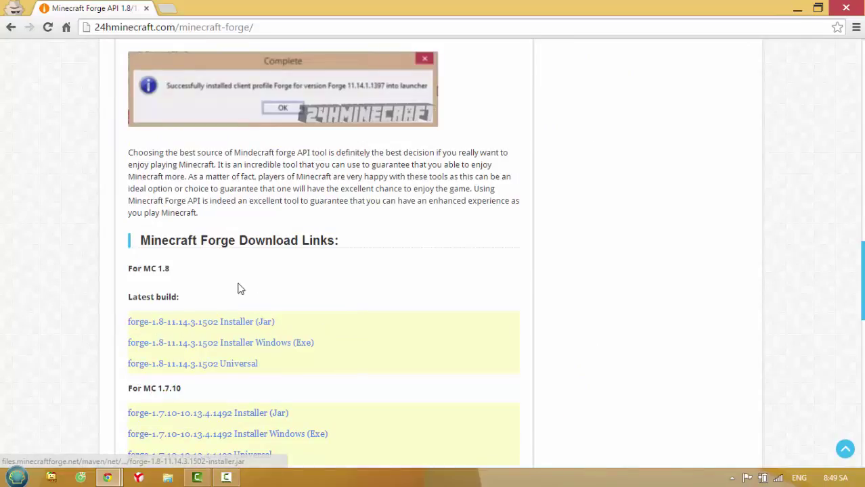
left_click(245, 324)
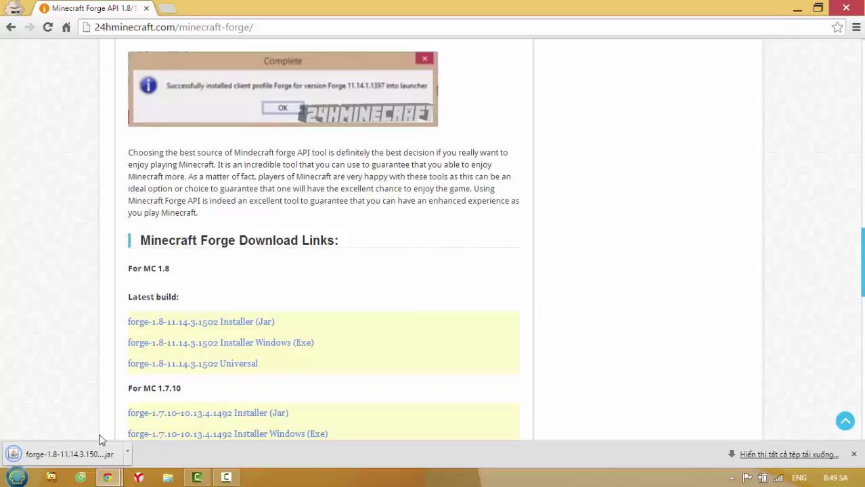
- Run the downloaded Forge 1.8 installer and install it with the Install client option into the .minecraft folder
left_click(16, 454)
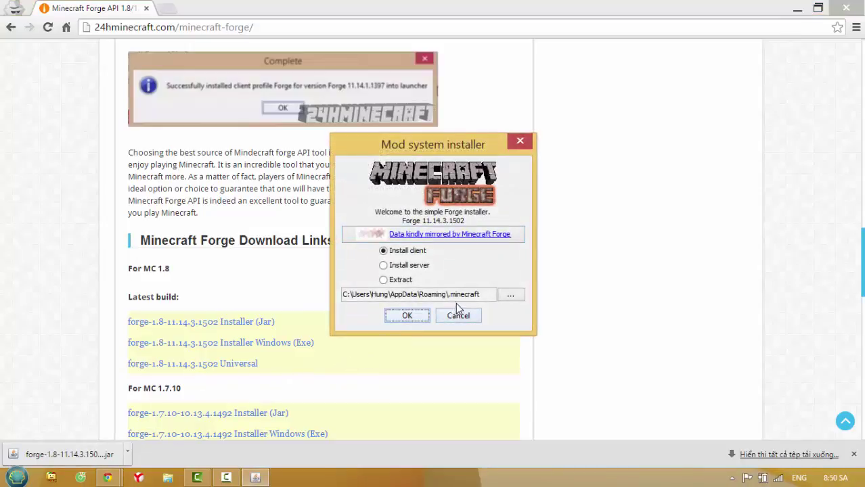
left_click(406, 253)
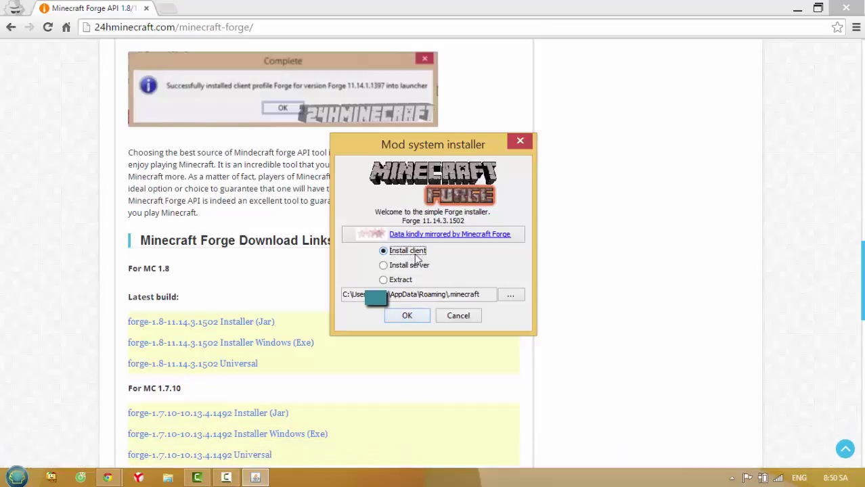
left_click(408, 316)
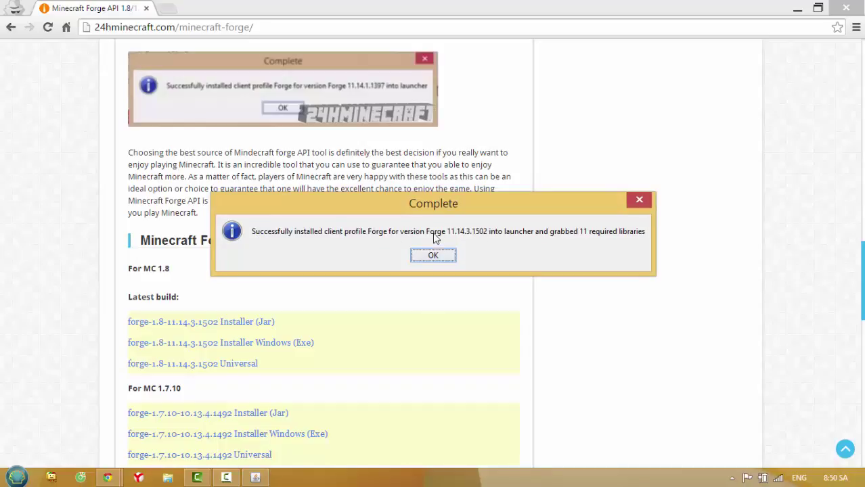
left_click(433, 256)
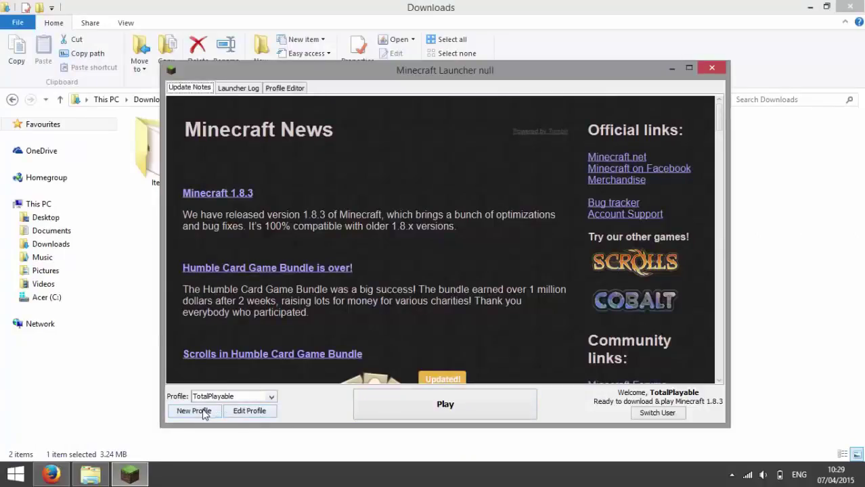
- In the Minecraft Launcher, create and save a new profile named 1.8 that uses version release 1.8
left_click(194, 411)
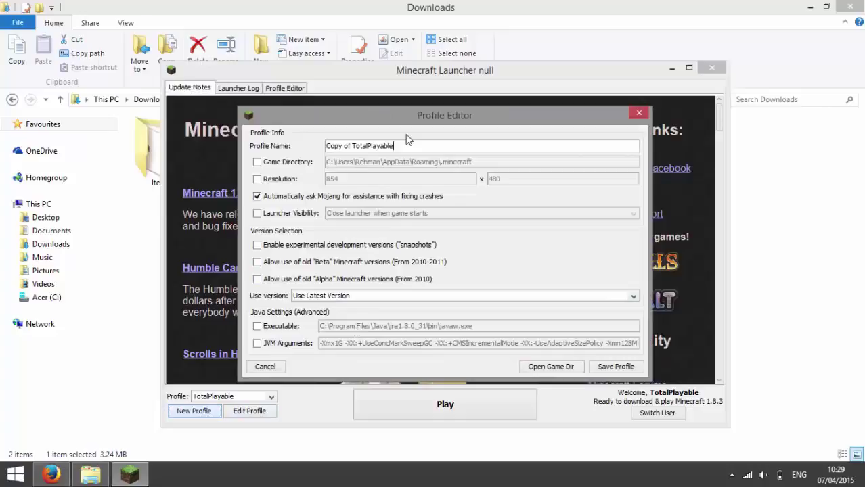
key("ctrl+a")
type("1")
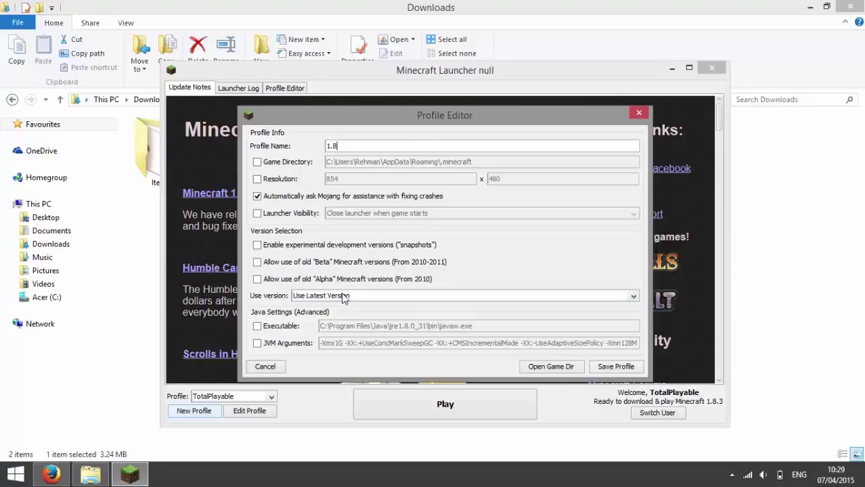
left_click(323, 300)
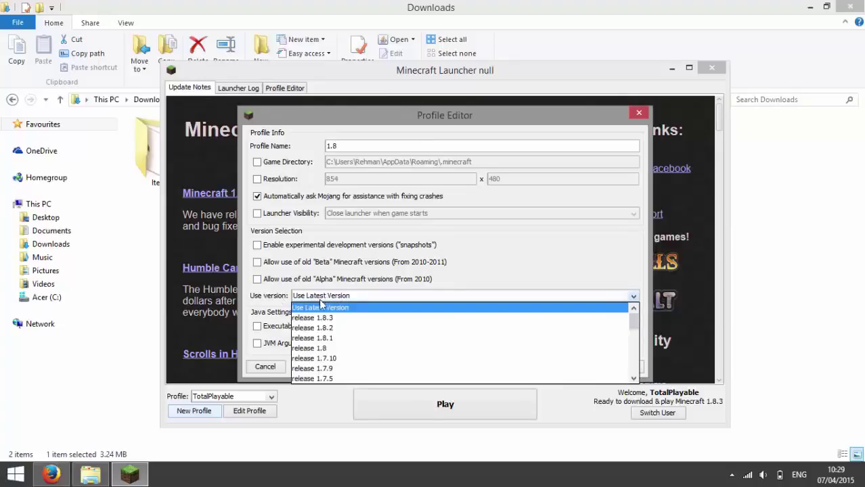
left_click(324, 351)
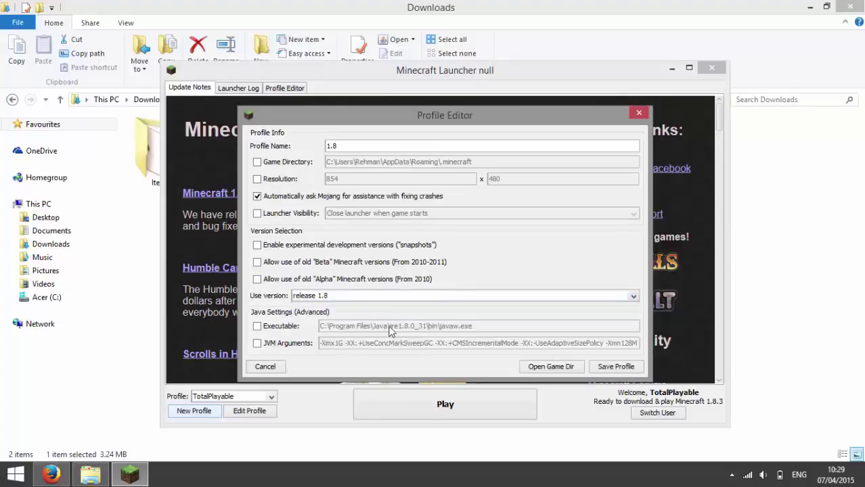
left_click(606, 368)
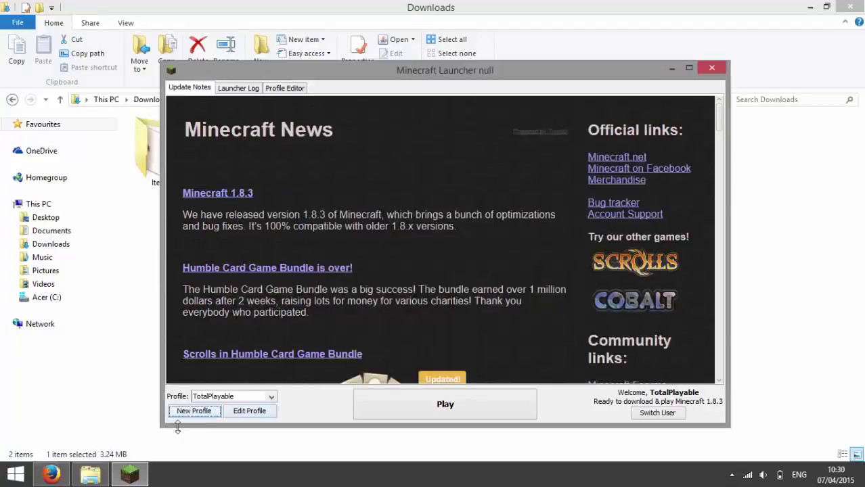
- Start Minecraft once with the 1.8 profile, and quit the game from its title screen
left_click(215, 400)
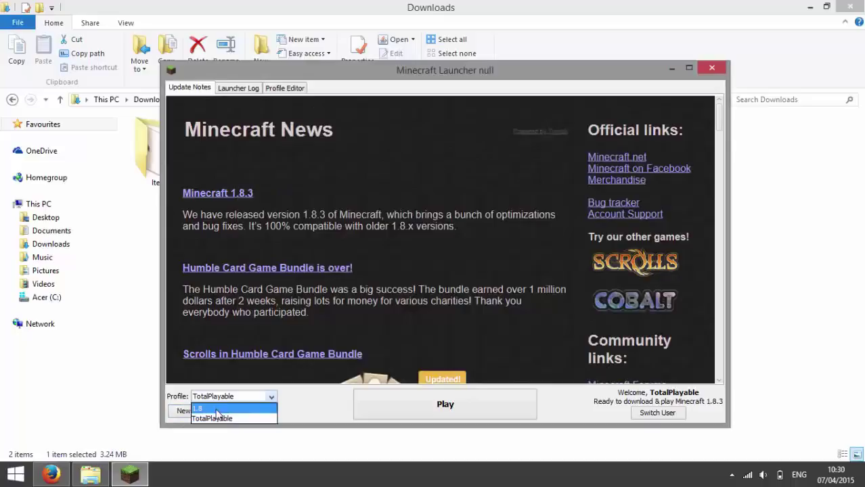
left_click(216, 410)
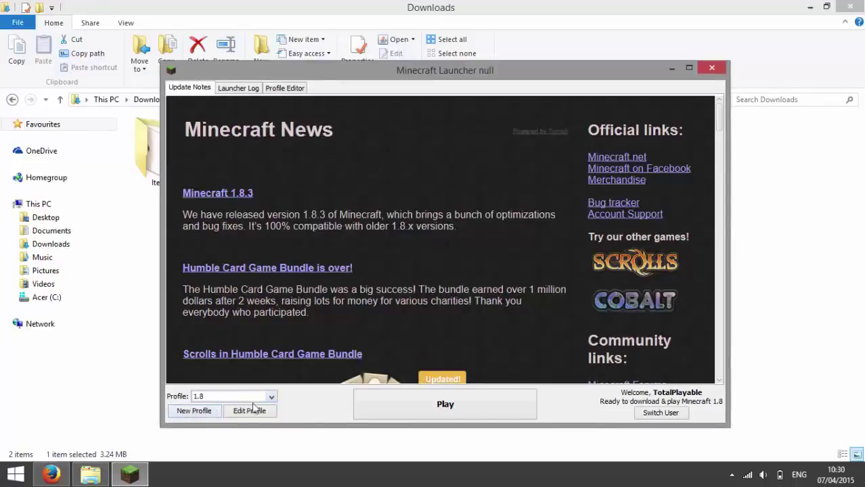
left_click(400, 407)
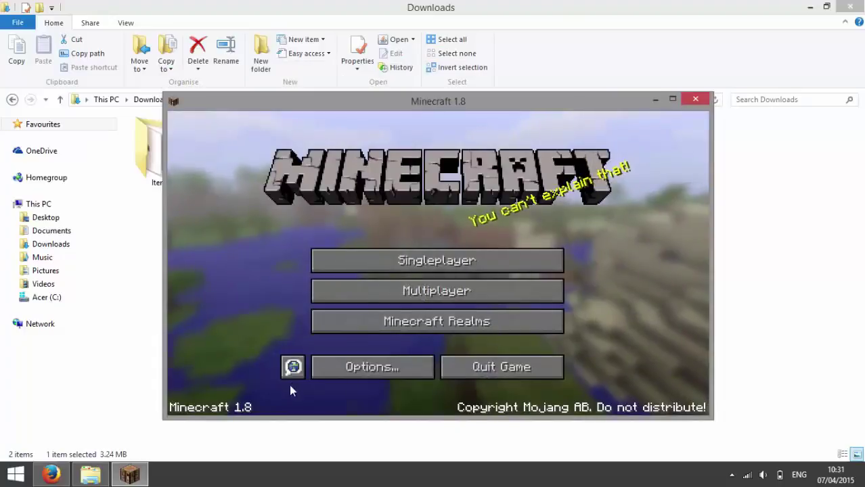
left_click(530, 369)
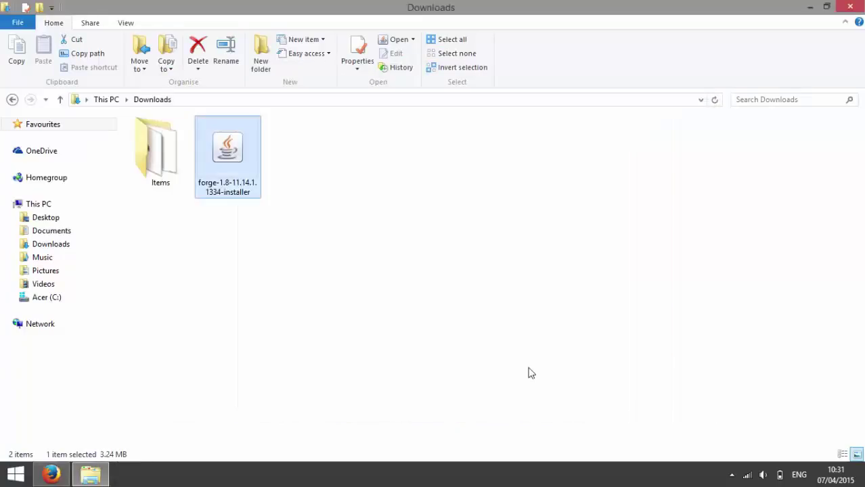
- Run the forge-1.8-11.14.1.1334 installer from Downloads and install it with the Install client option into the .minecraft folder
double_click(251, 161)
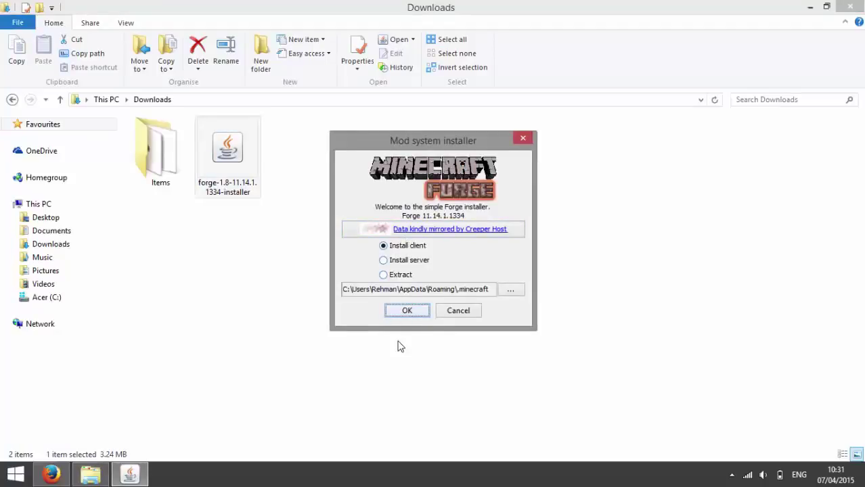
left_click(407, 312)
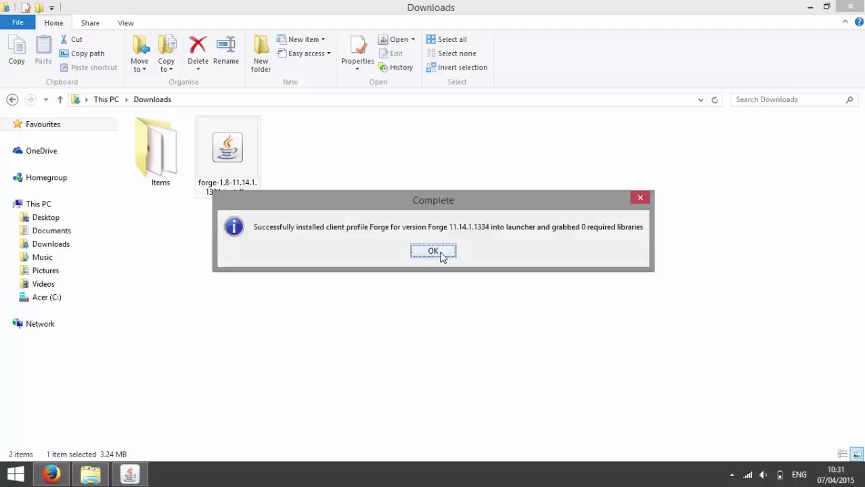
left_click(433, 251)
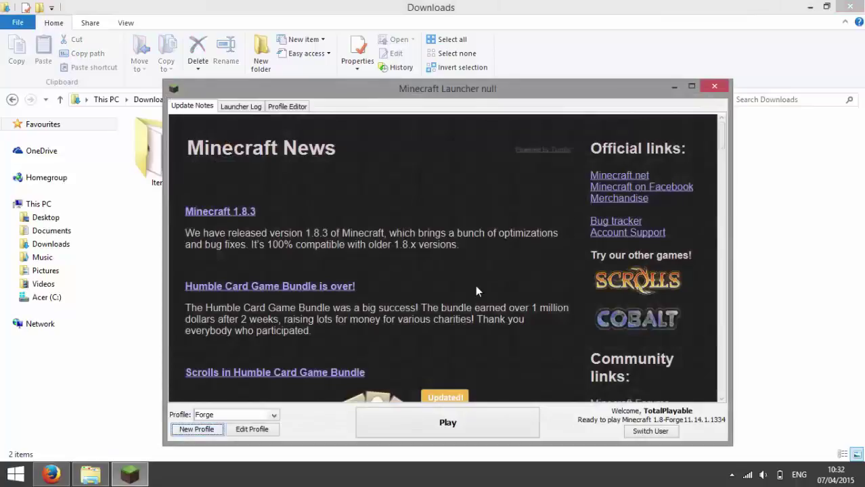
- Start a new profile in the Minecraft Launcher and name it Forge 1.8
left_click(185, 432)
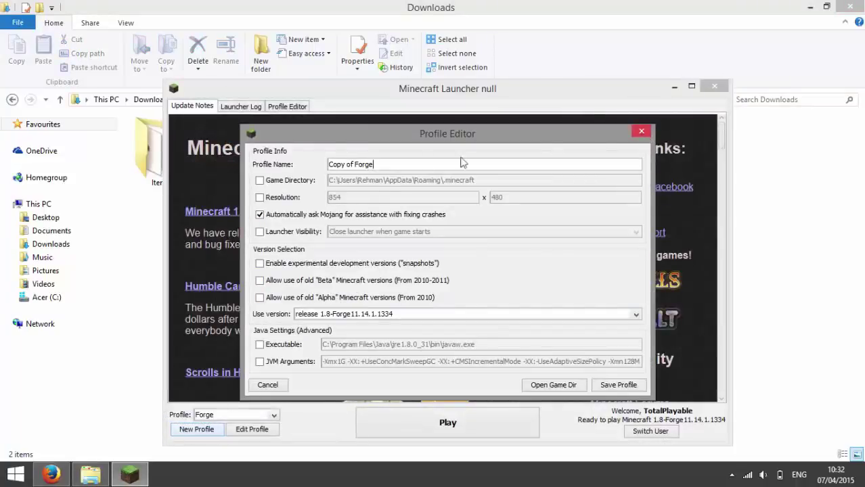
key("BackSpace")
key("BackSpace")
key("BackSpace")
key("BackSpace")
key("BackSpace")
key("BackSpace")
key("BackSpace")
key("BackSpace")
key("BackSpace")
key("BackSpace")
key("BackSpace")
key("BackSpace")
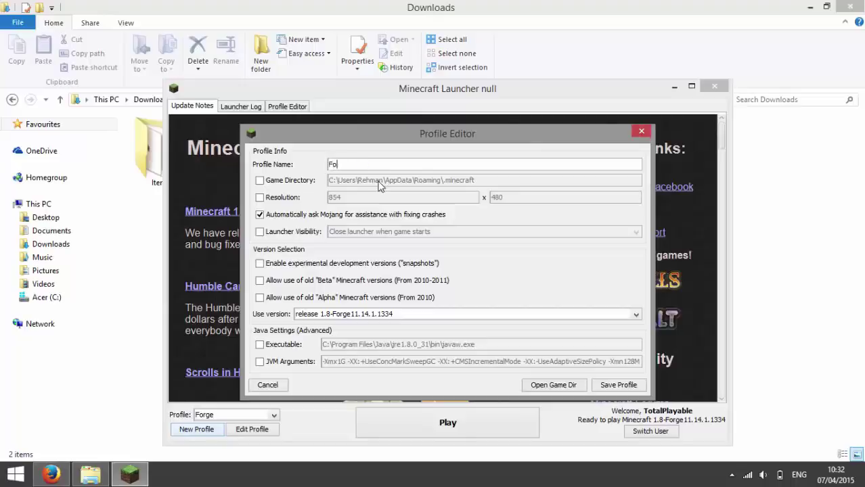
type("Forge 1.8")
- Set the new profile to use version release 1.8-Forge11.14.1.1334 and save it
left_click(321, 315)
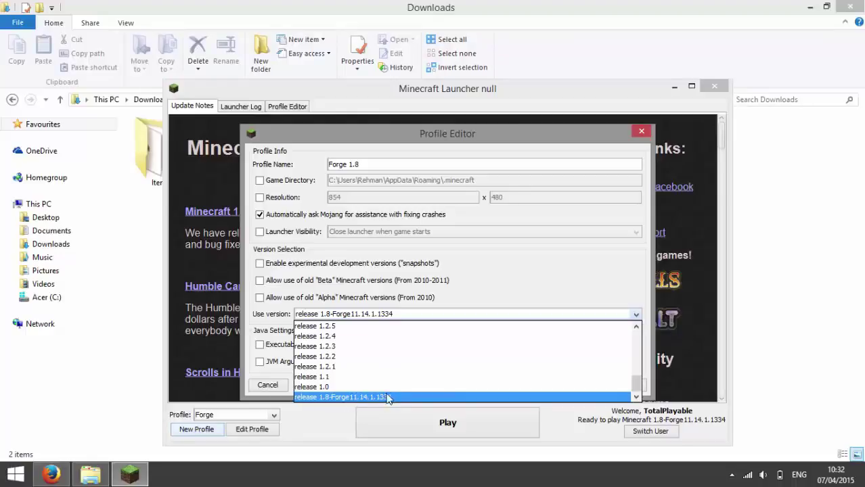
left_click(350, 398)
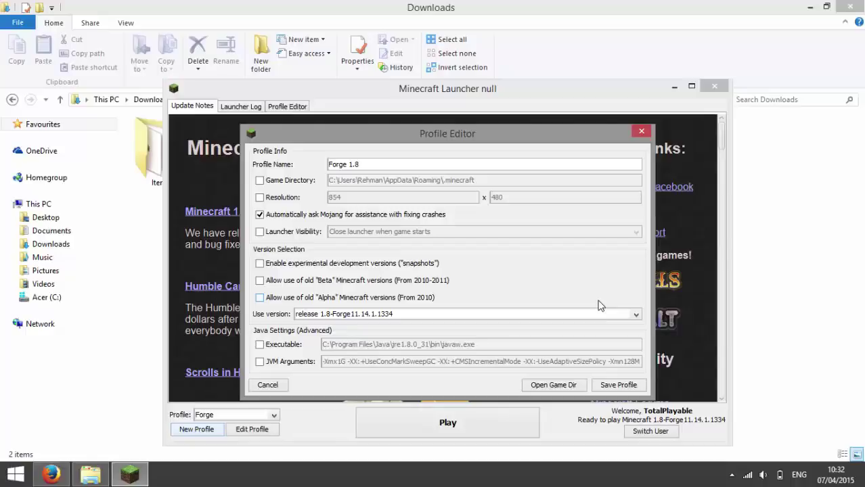
left_click(618, 385)
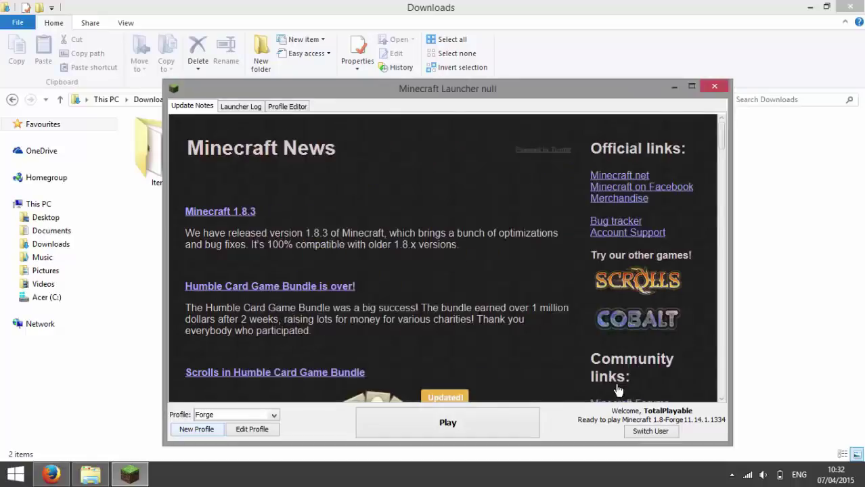
- Select the Forge 1.8 profile in the launcher and start the game with it
left_click(257, 415)
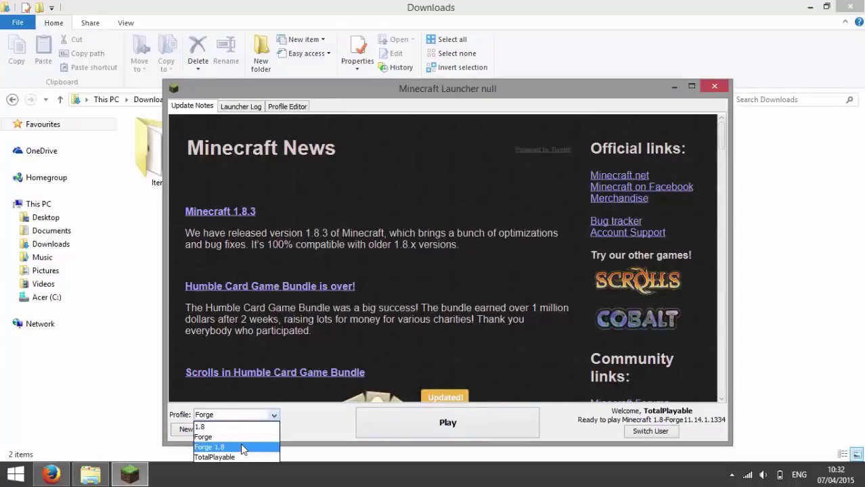
left_click(243, 449)
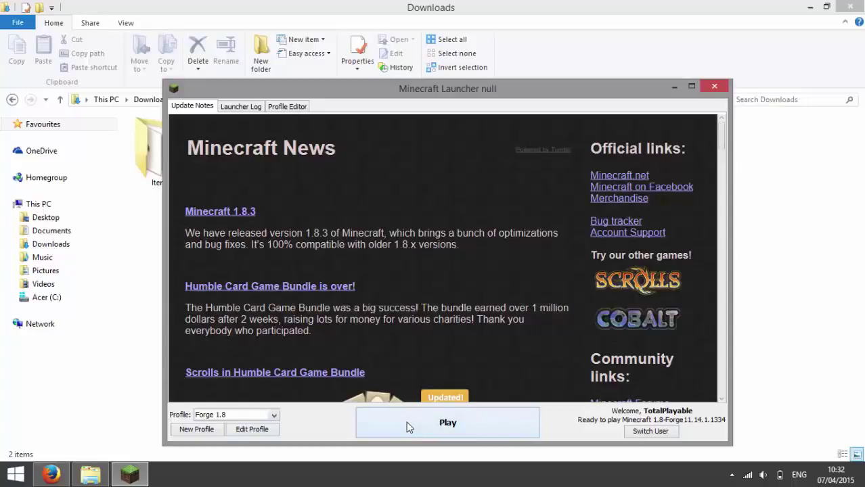
left_click(409, 425)
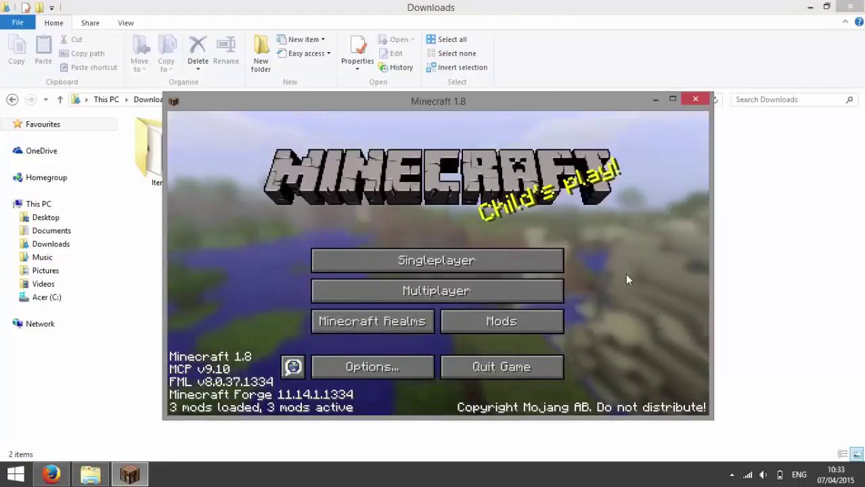
- Maximize the Minecraft 1.8 window, view the list of installed mods, and return to the title screen
left_click(674, 100)
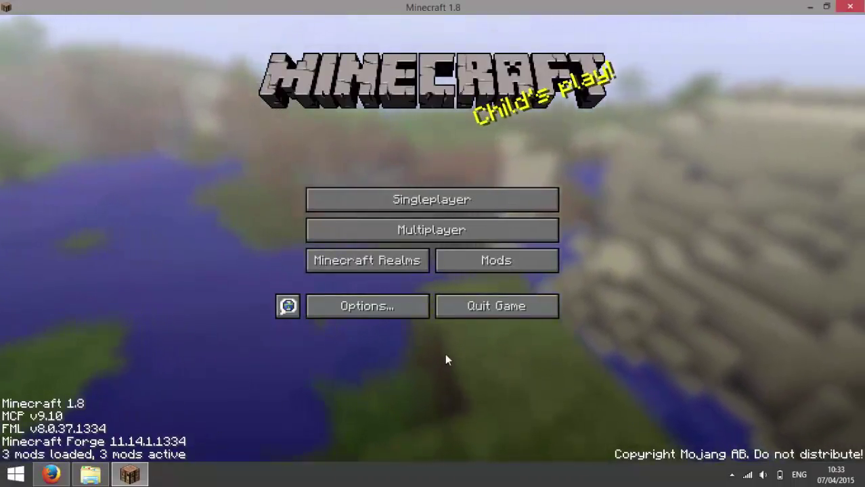
left_click(498, 262)
left_click(452, 438)
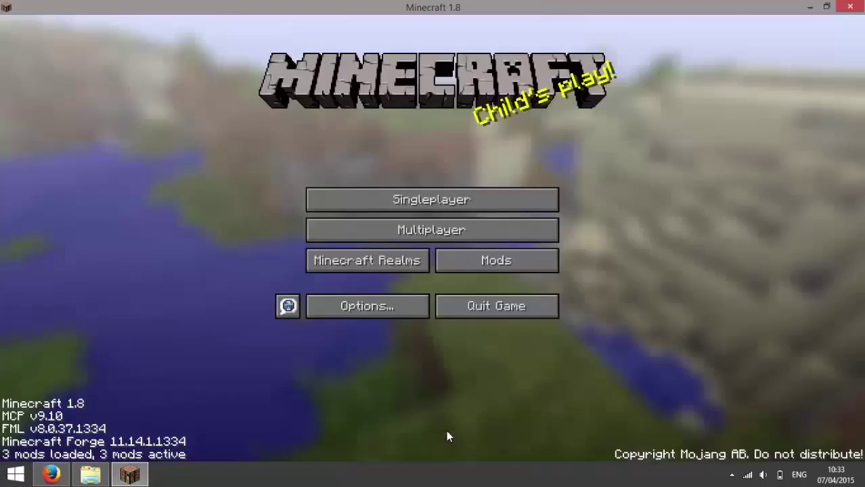